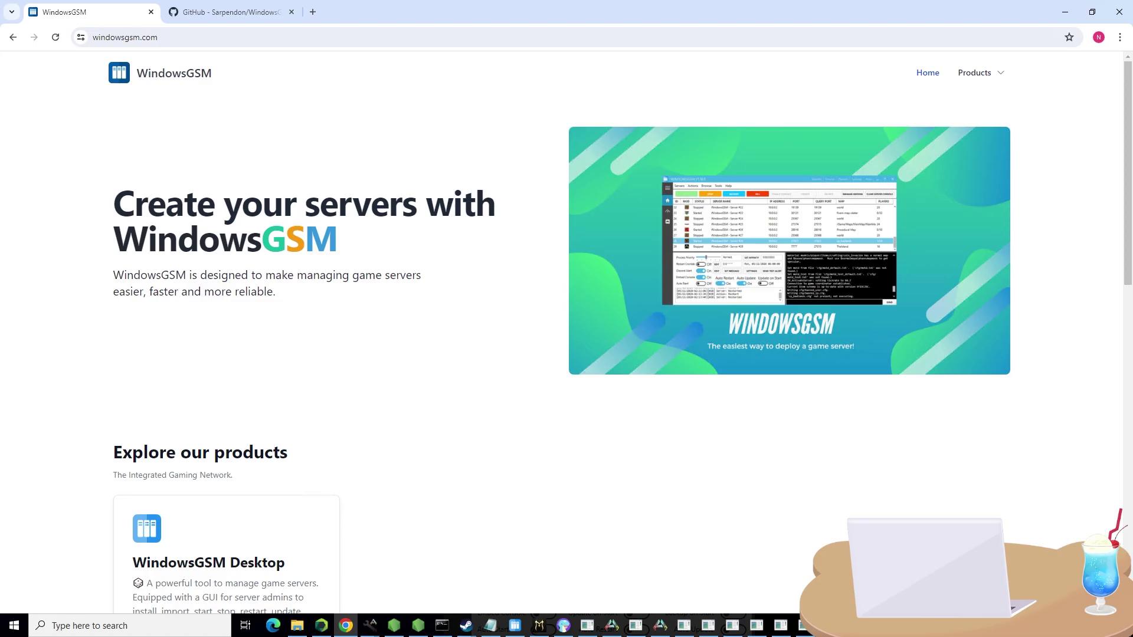
# Restore the WindowsGSM window and move it over the windowsgsm.com page in Chrome.
pyautogui.click(514, 625)
pyautogui.moveTo(667, 335); pyautogui.dragTo(625, 108)
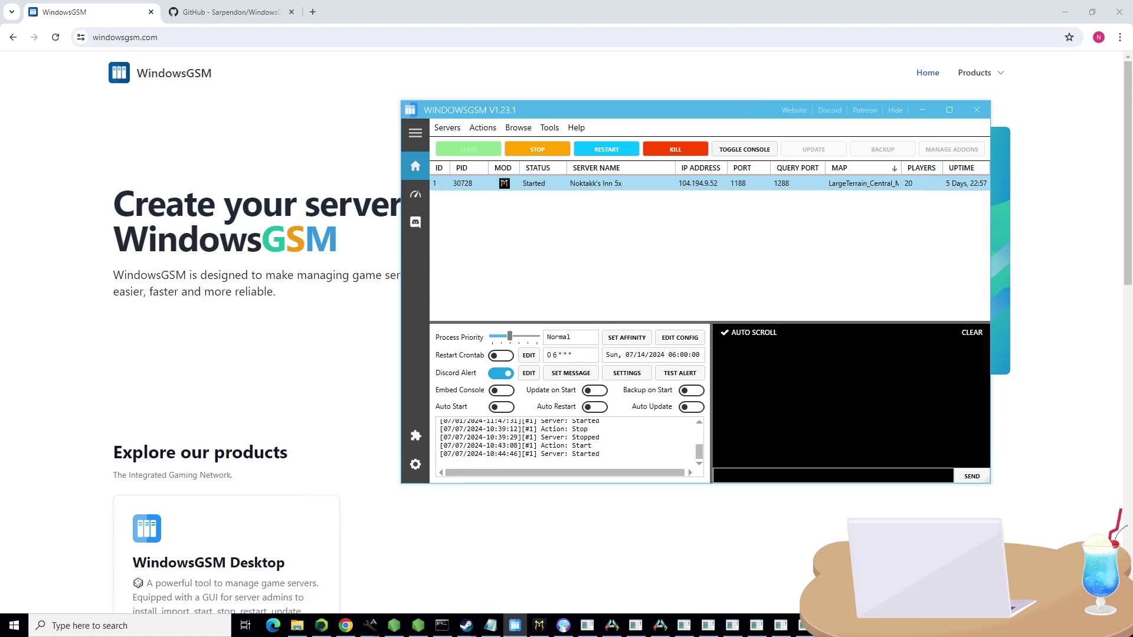
# Switch to the WindowsGSM.MythofEmpires GitHub tab and show its Code dropdown with Download ZIP.
pyautogui.click(229, 9)
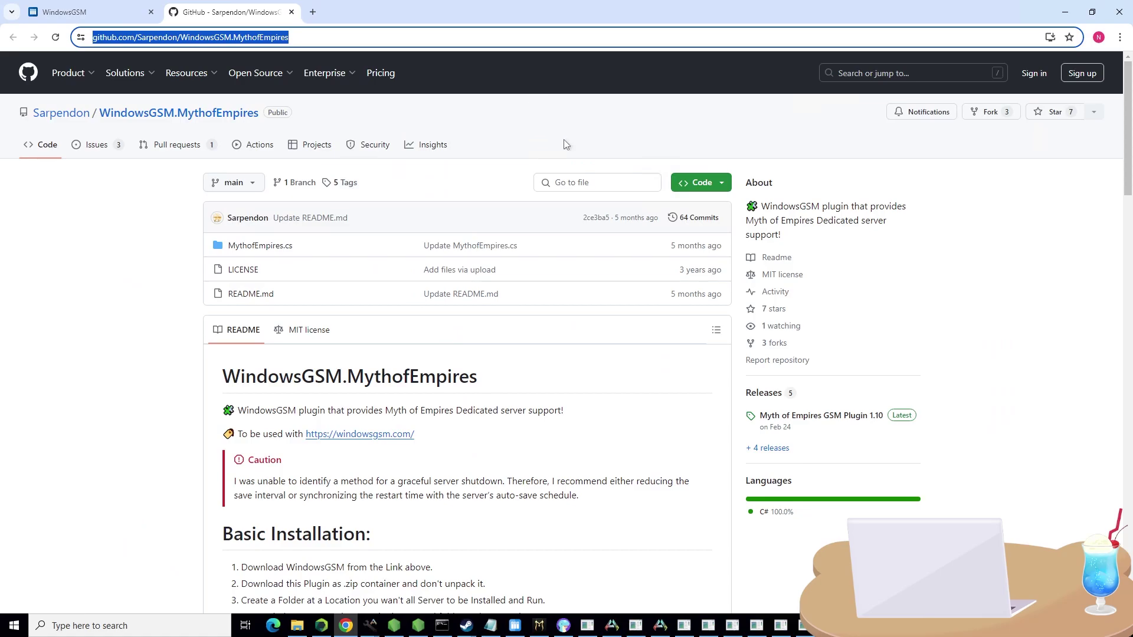
pyautogui.click(701, 184)
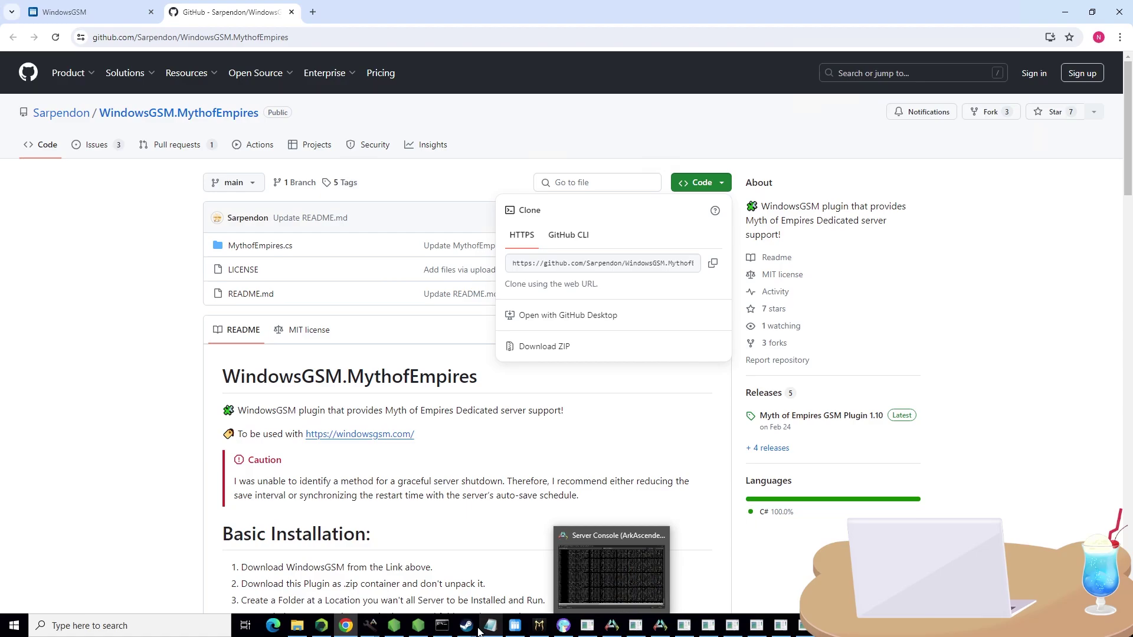
# Bring WindowsGSM forward and confirm in Plugins that MythofEmpires v1.9 is loaded, then return to servers.
pyautogui.click(526, 631)
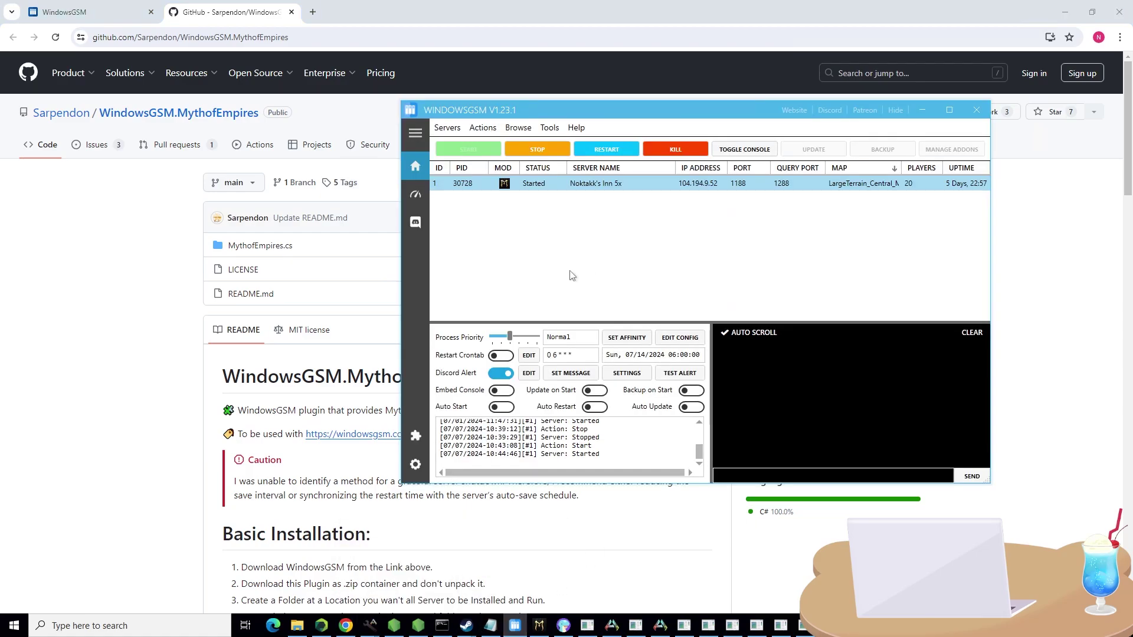
pyautogui.click(416, 436)
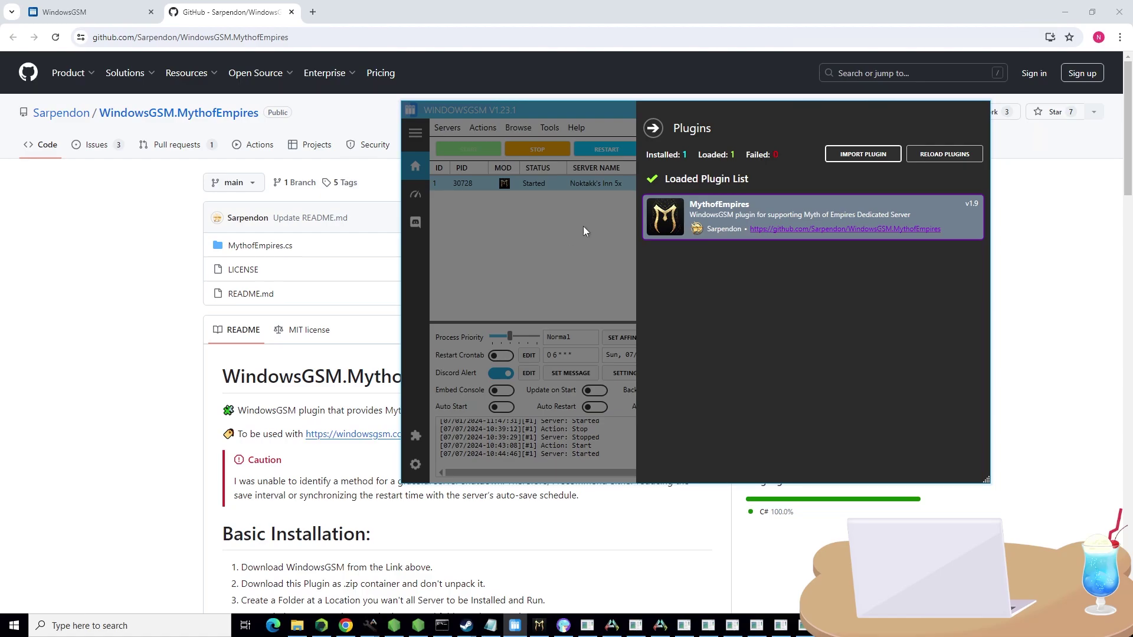
pyautogui.click(663, 129)
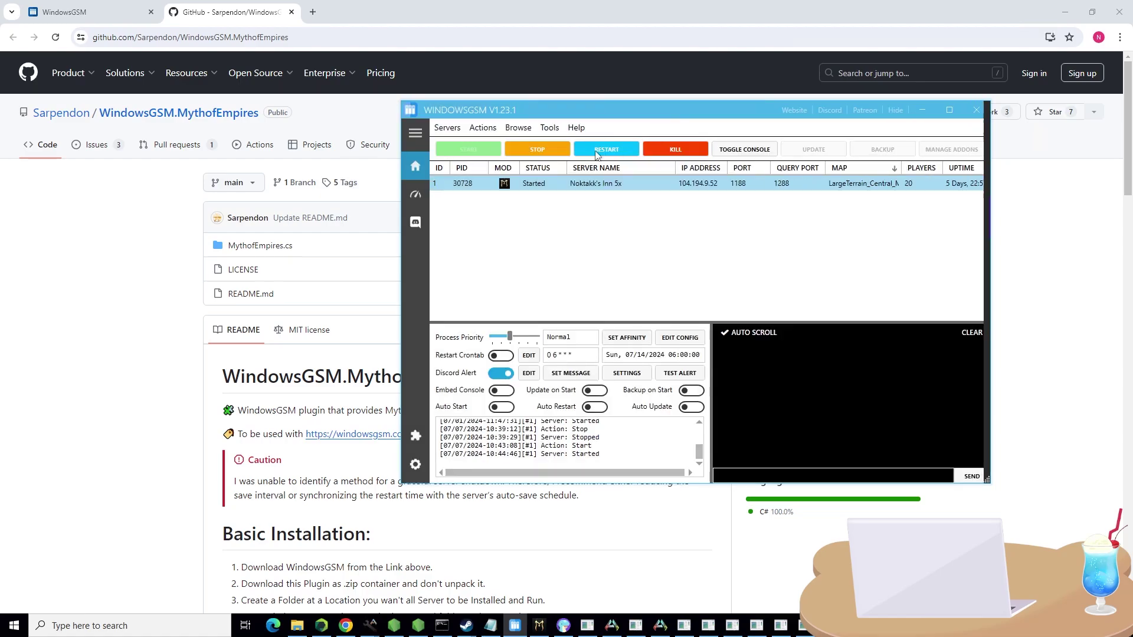
pyautogui.click(447, 128)
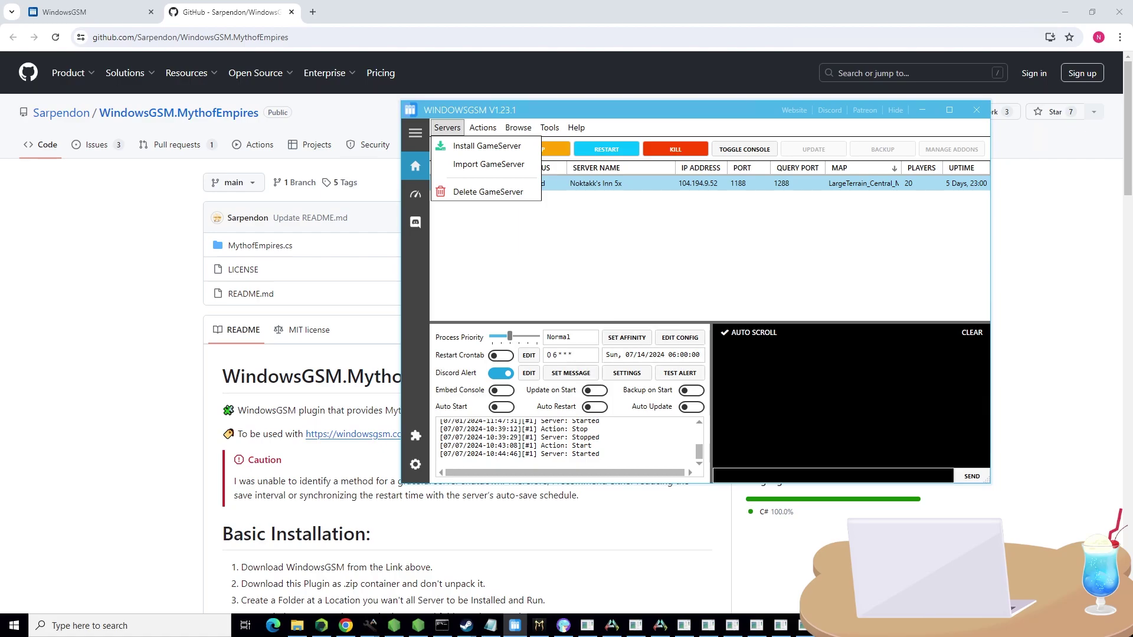
pyautogui.click(636, 276)
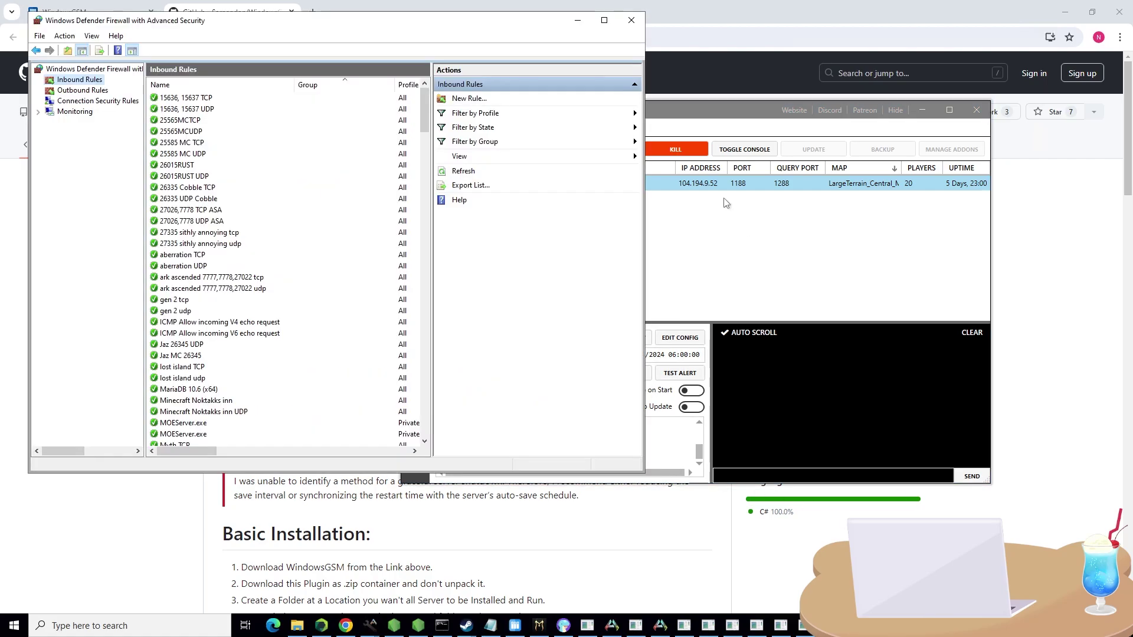
pyautogui.click(632, 21)
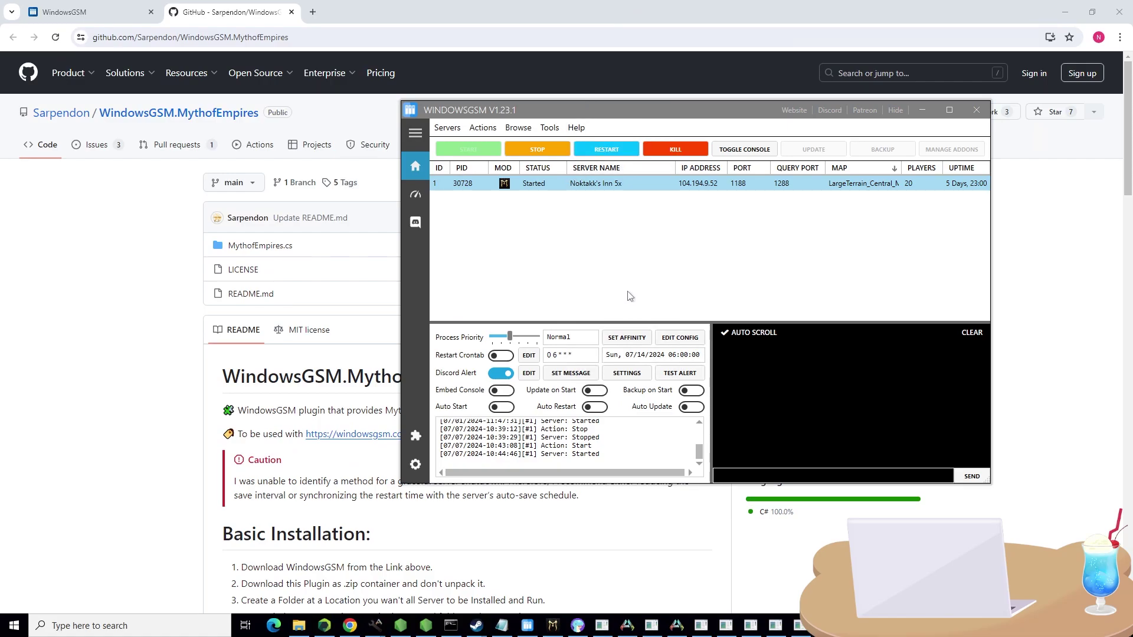
# Launch Windows Defender Firewall with Advanced Security via a 'firewall' search and show Inbound Rules.
pyautogui.click(118, 626)
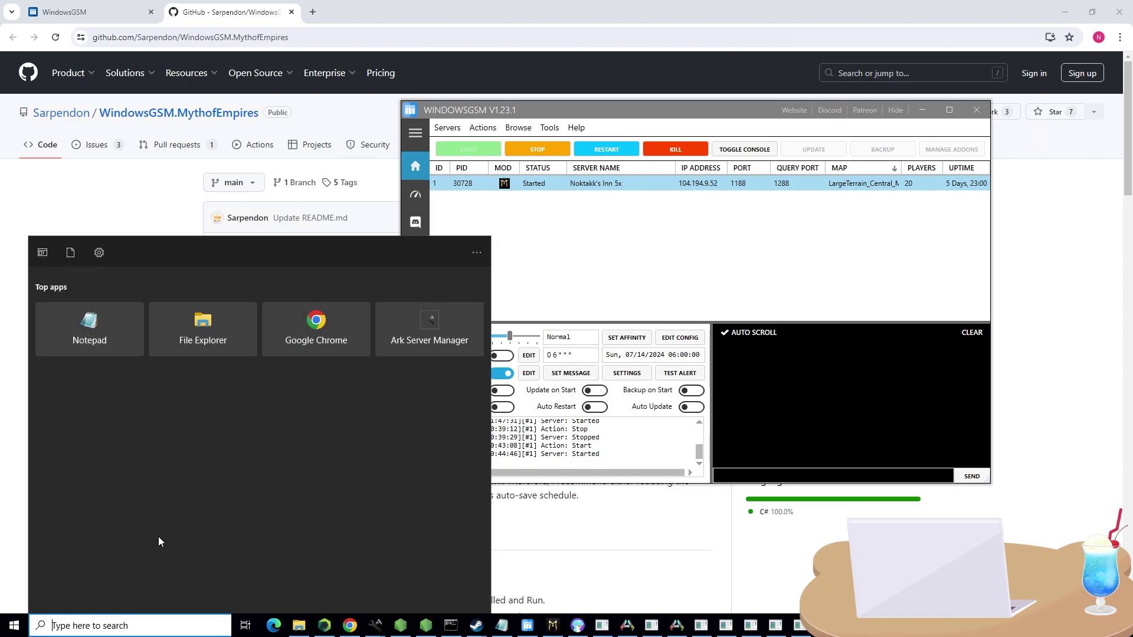
pyautogui.write('f')
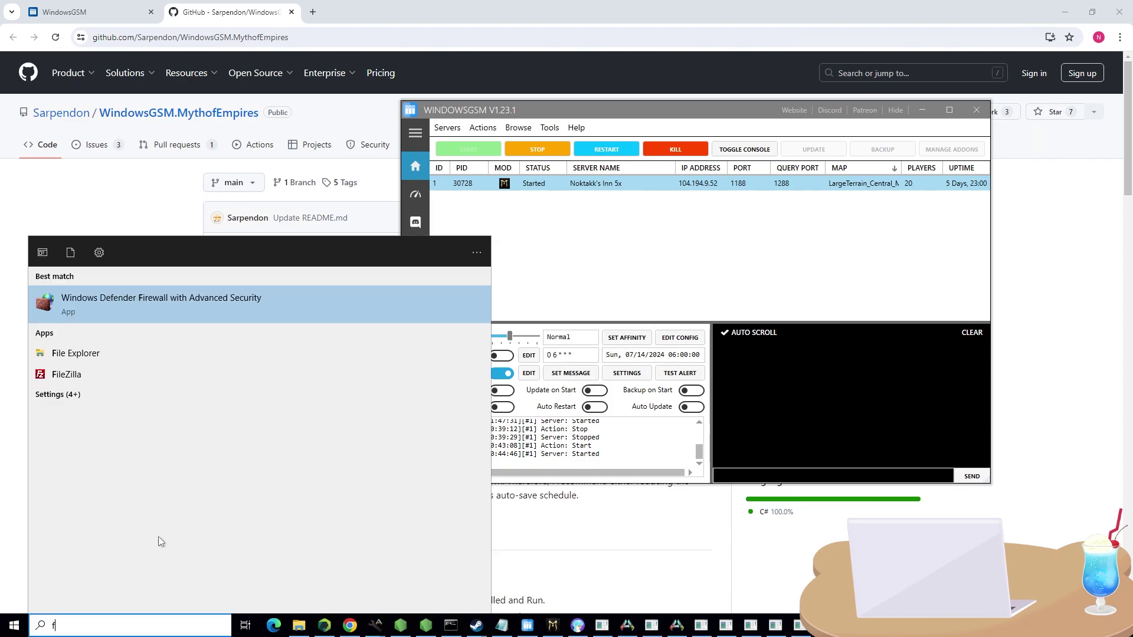
pyautogui.write('irewall')
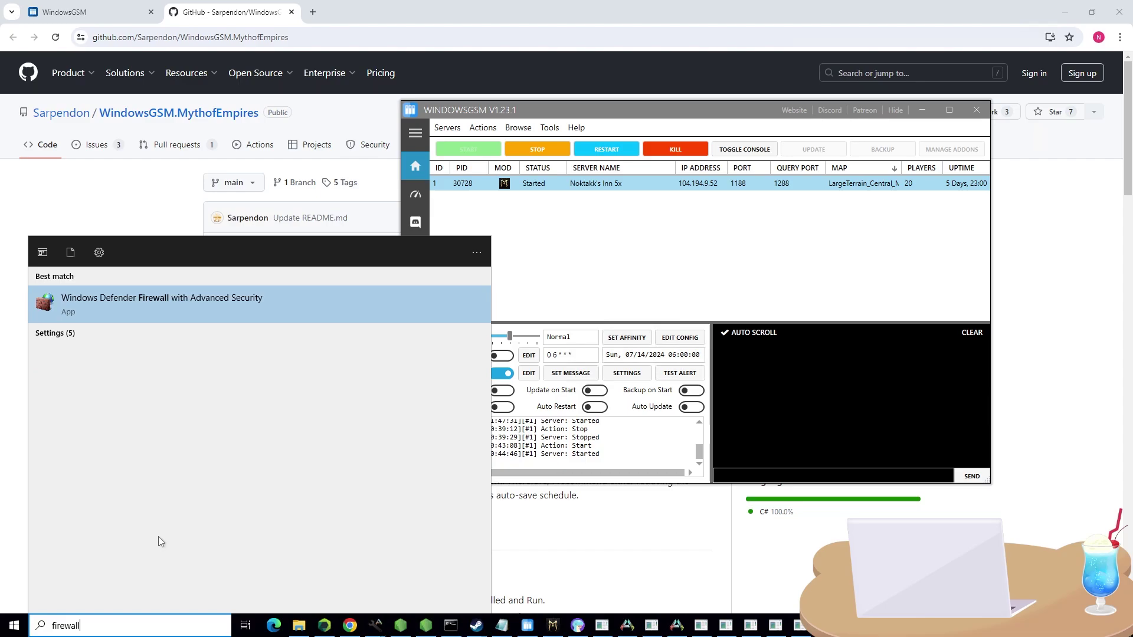
pyautogui.press('Return')
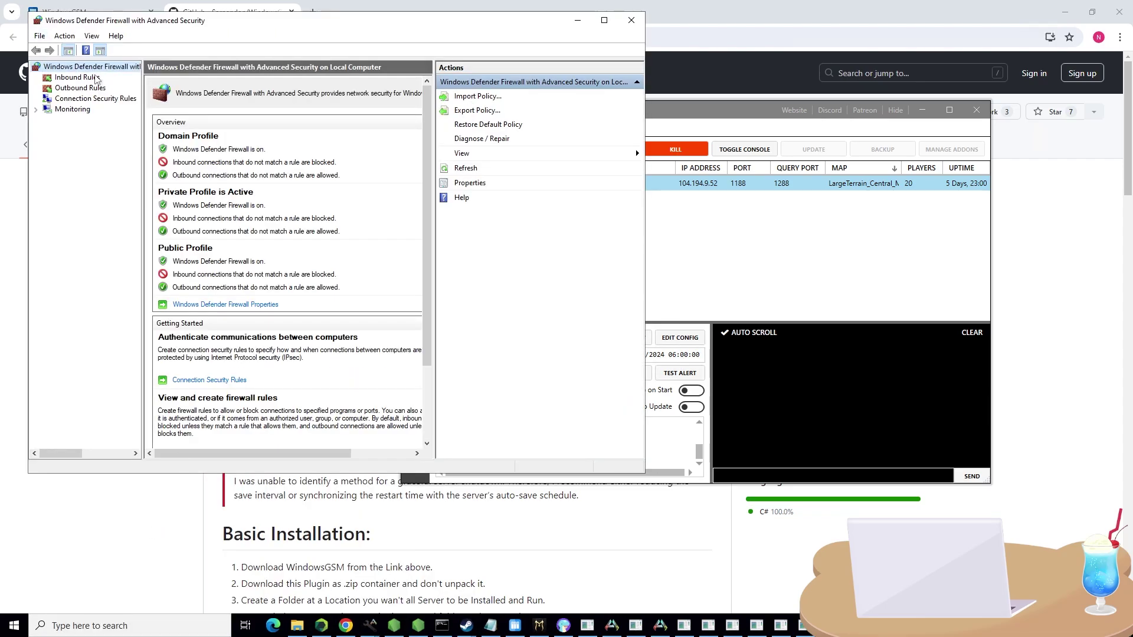
pyautogui.click(93, 80)
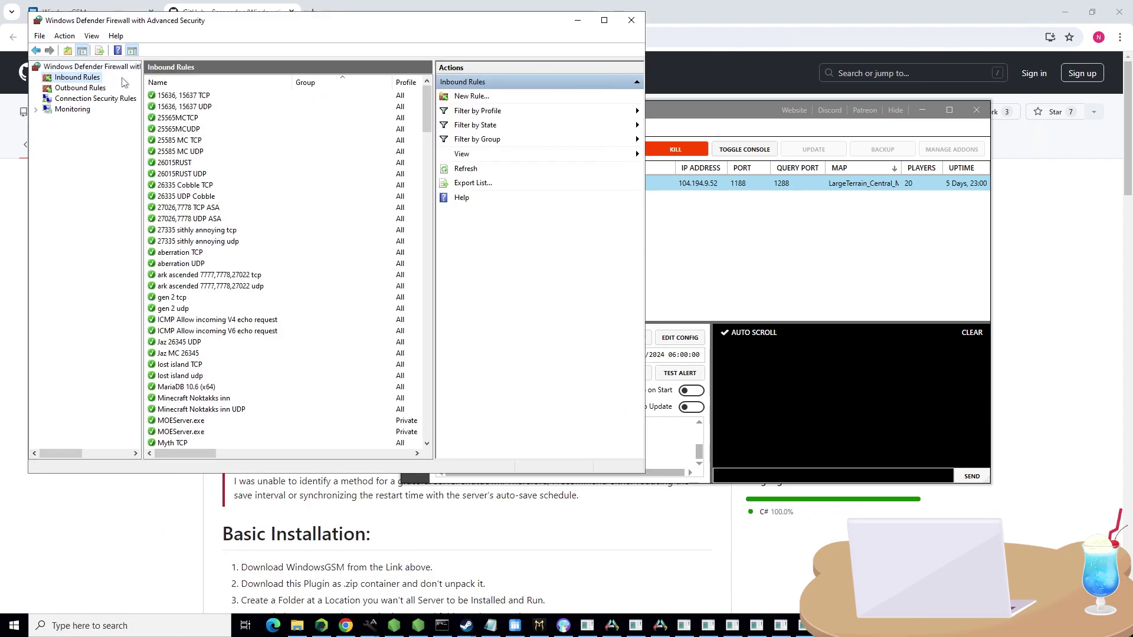
# Start a new Port inbound rule with TCP local ports 1188,1288, checked against the server's ports.
pyautogui.click(478, 97)
pyautogui.click(217, 209)
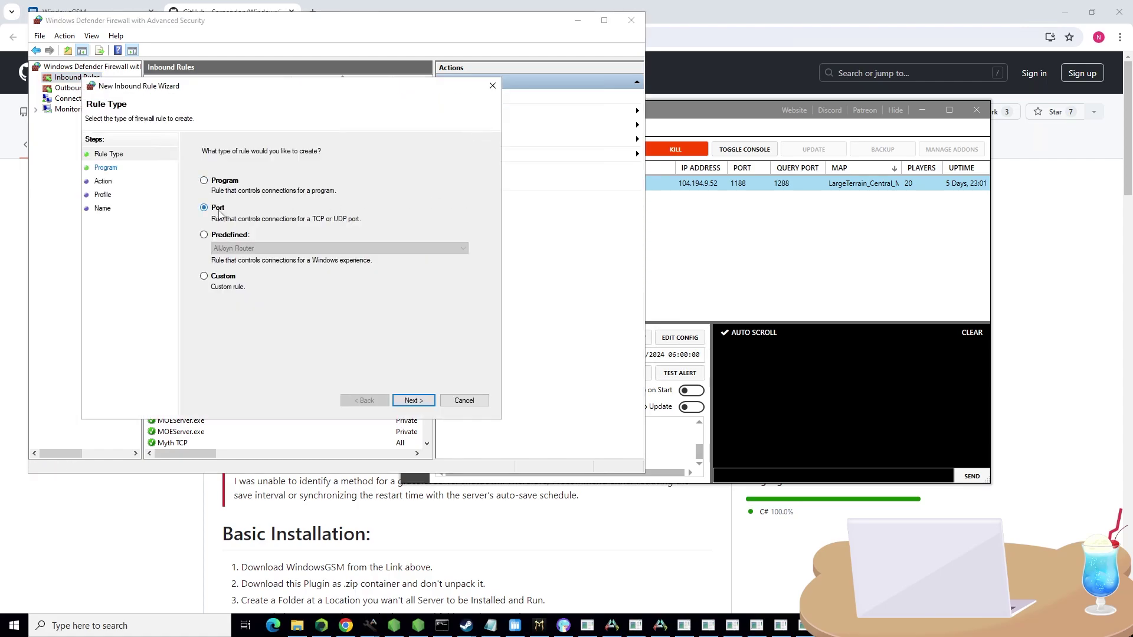
pyautogui.click(413, 403)
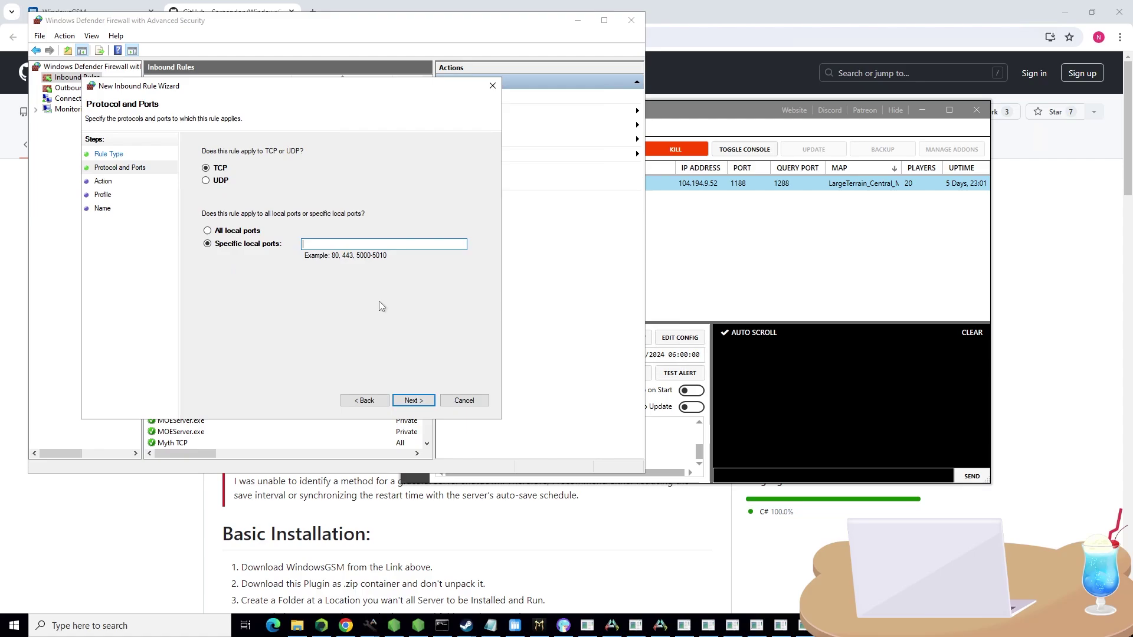
pyautogui.moveTo(224, 86); pyautogui.dragTo(411, 166)
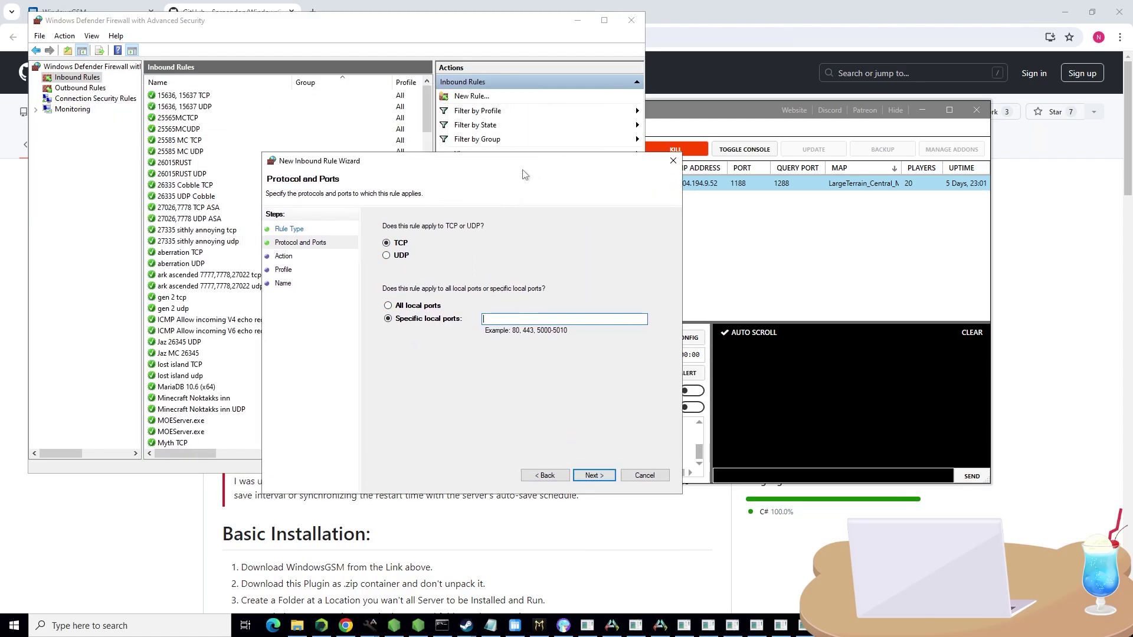
pyautogui.moveTo(516, 161); pyautogui.dragTo(461, 164)
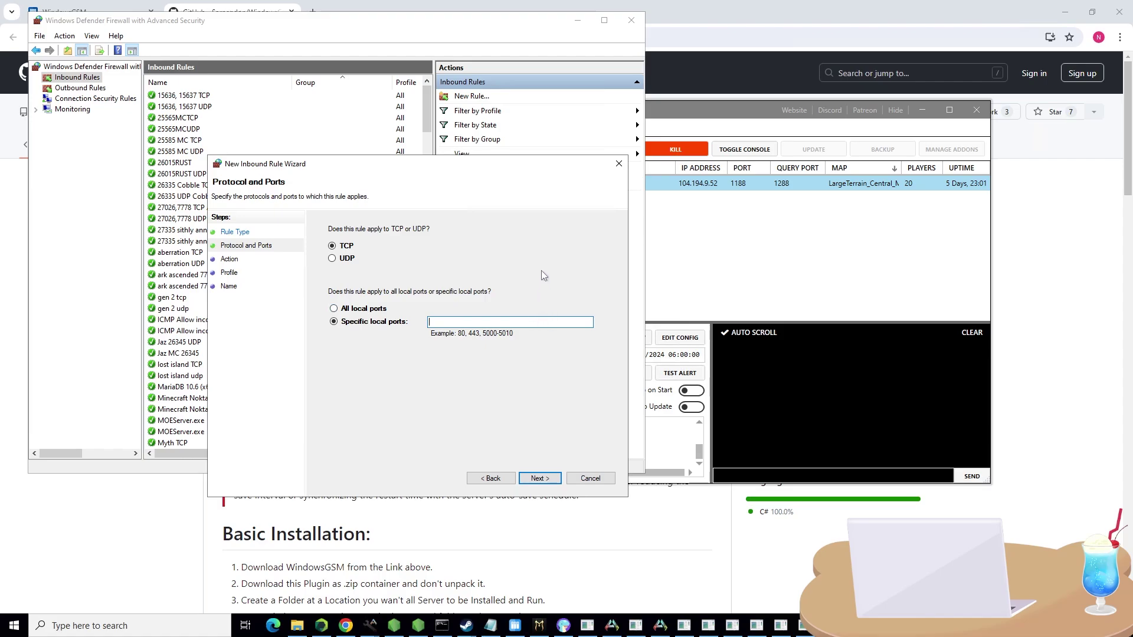
pyautogui.click(739, 185)
pyautogui.click(787, 186)
pyautogui.write('1188,1288')
# Allow the connection on all profiles and name the rule 'TCP Myth of empires'.
pyautogui.click(538, 480)
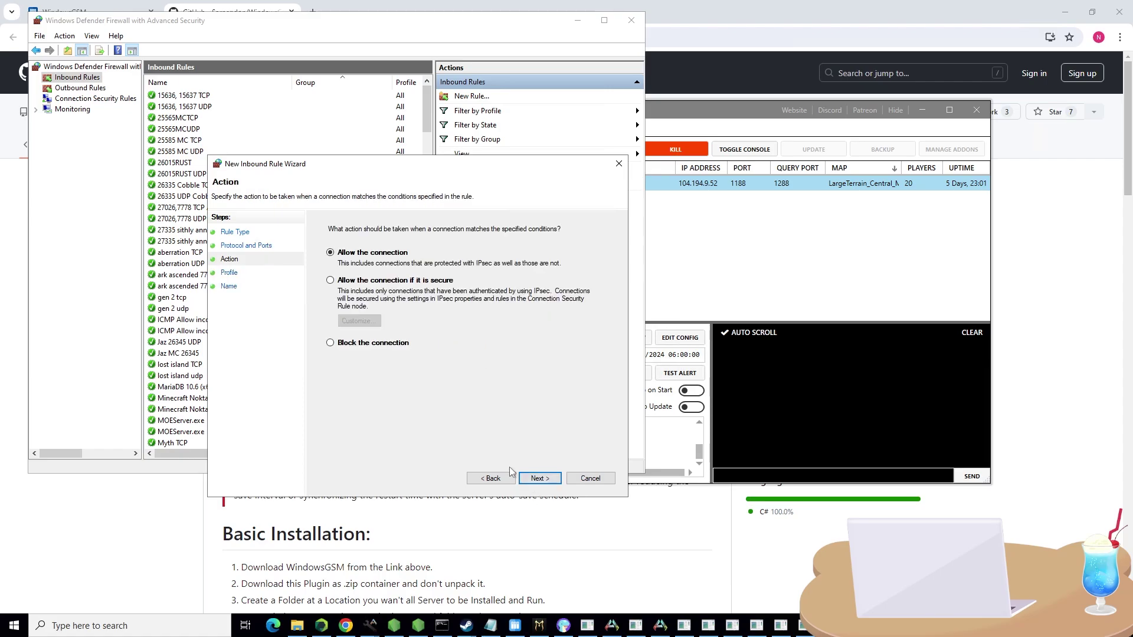
pyautogui.click(544, 486)
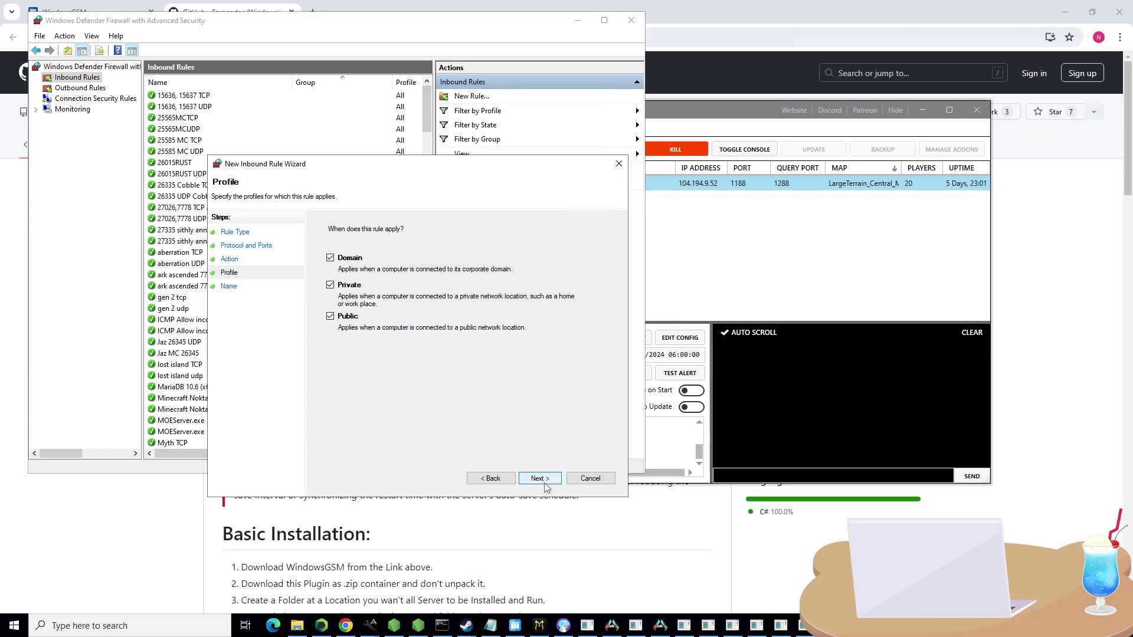
pyautogui.click(546, 482)
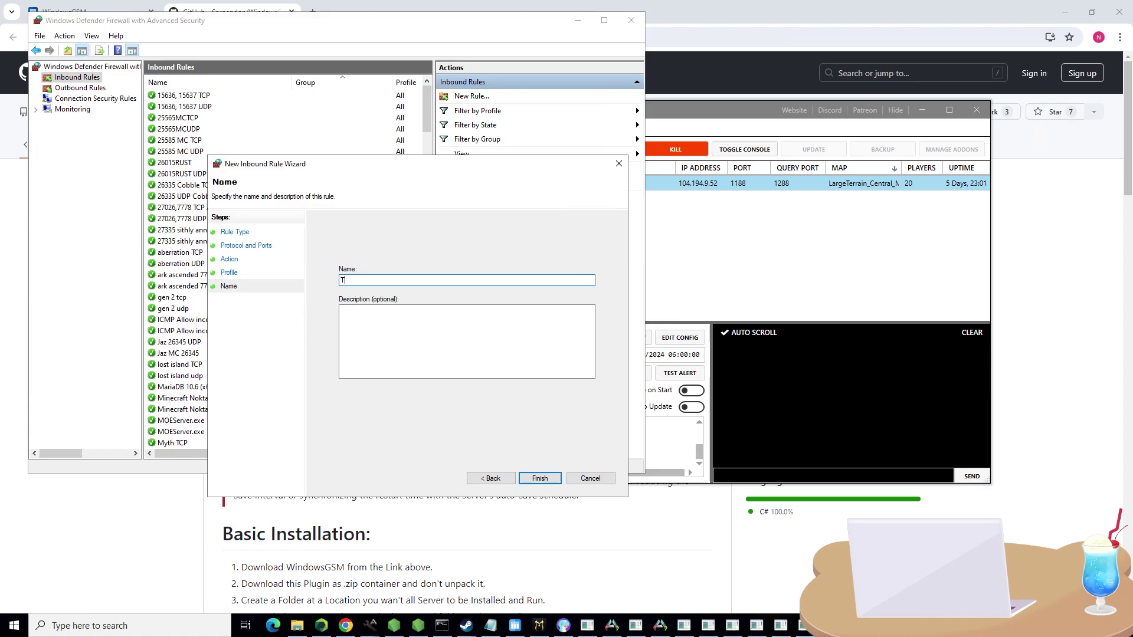
pyautogui.write('TCP Myth of empires')
# Close the TCP wizard and start a new UDP Port inbound rule for local ports 1188,1288.
pyautogui.click(590, 479)
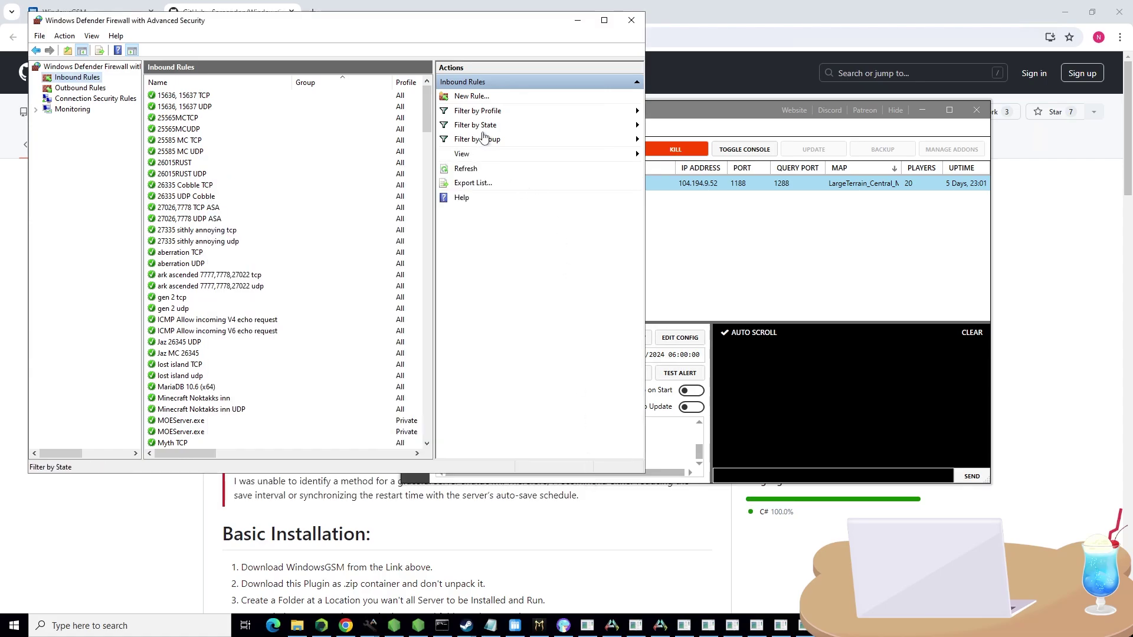
pyautogui.click(472, 96)
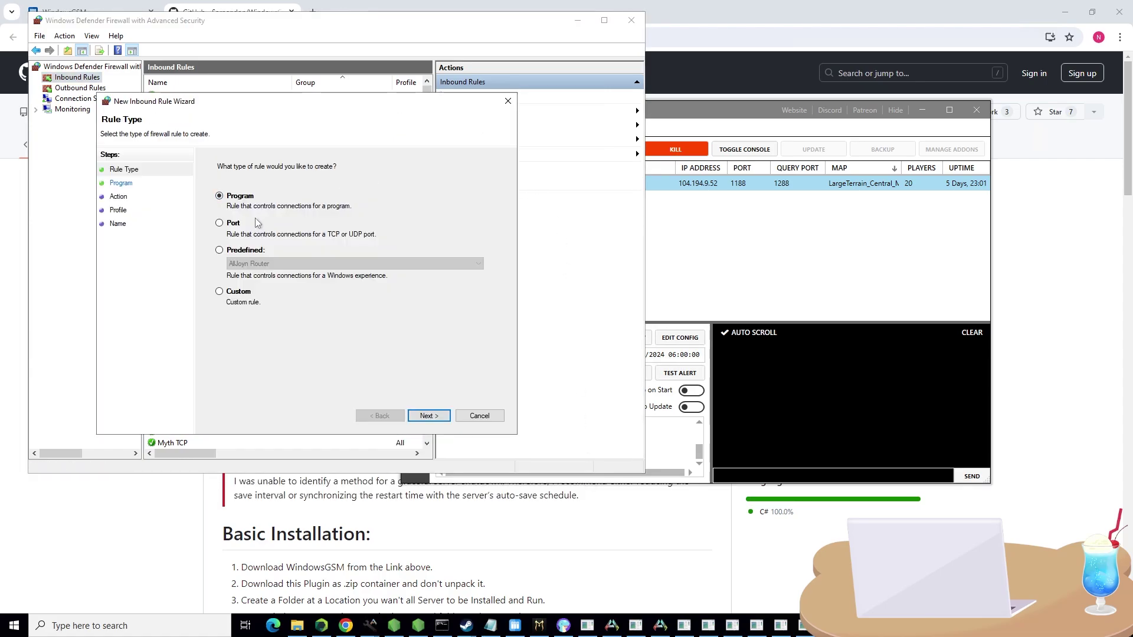
pyautogui.click(233, 223)
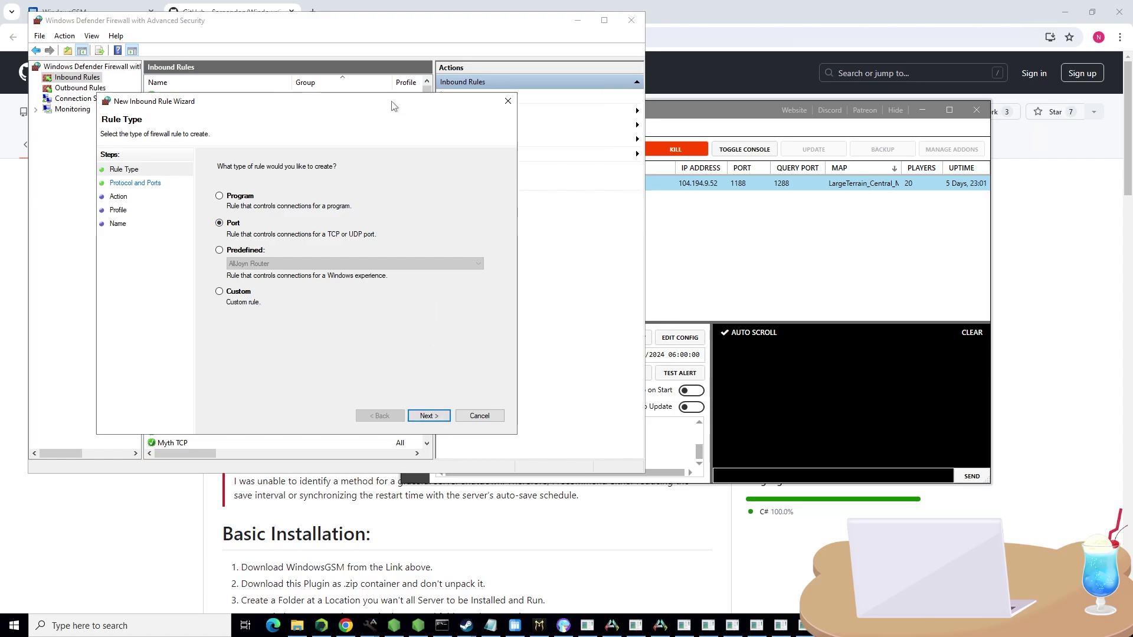
pyautogui.moveTo(393, 105); pyautogui.dragTo(390, 126)
pyautogui.click(443, 436)
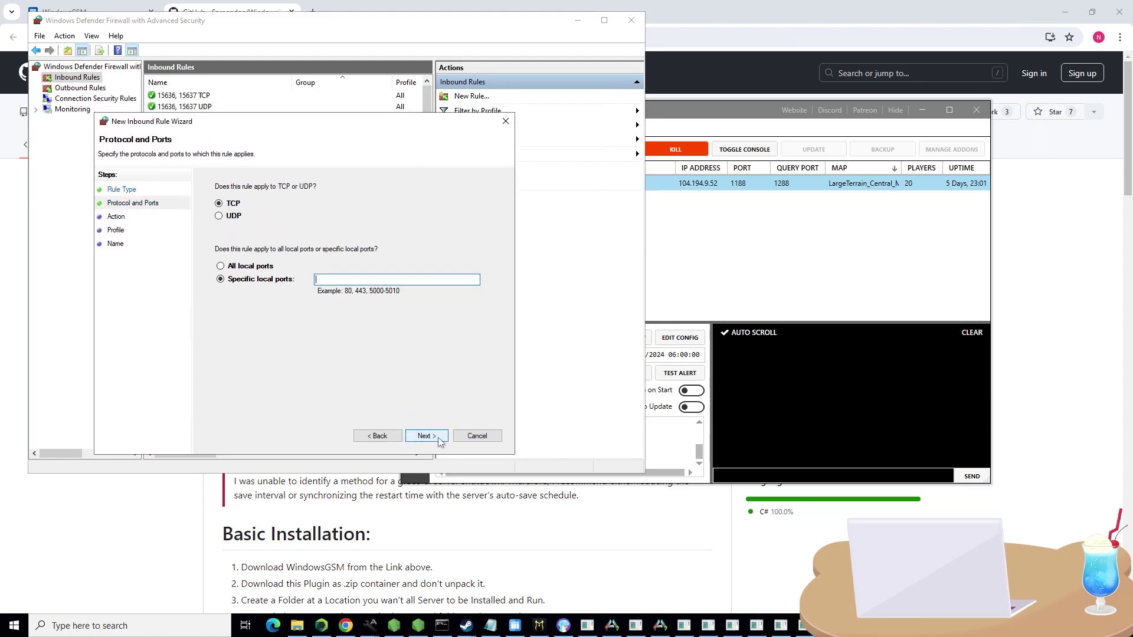
pyautogui.click(218, 216)
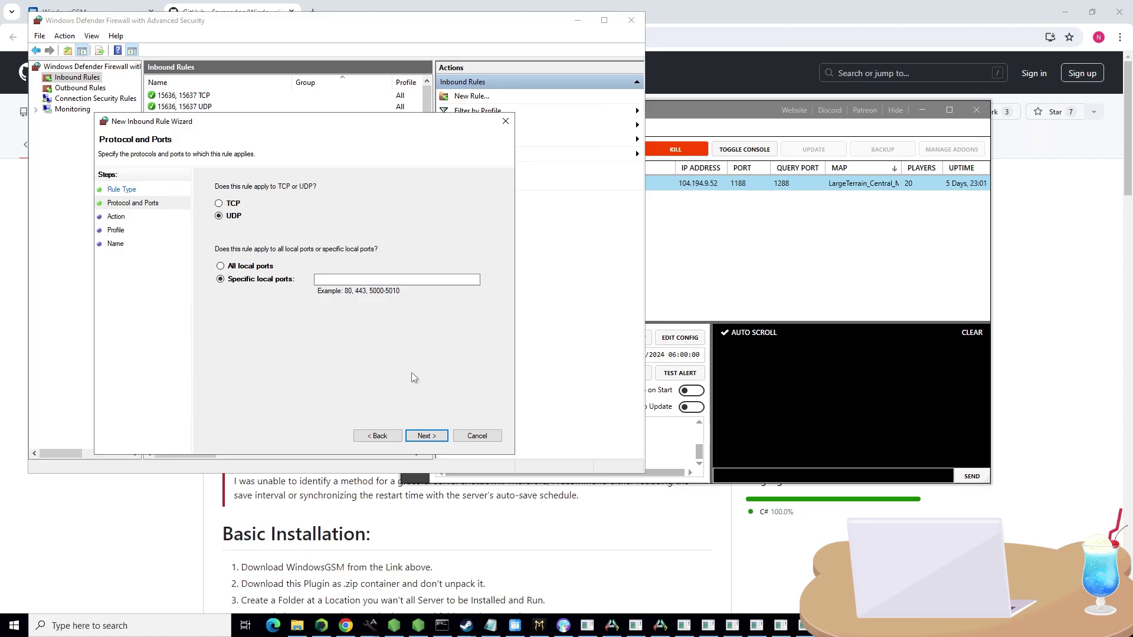
pyautogui.click(339, 280)
pyautogui.write('1188,1288')
# Allow the connection on all profiles, name it 'UDP myth of empires', and close the wizard.
pyautogui.click(426, 435)
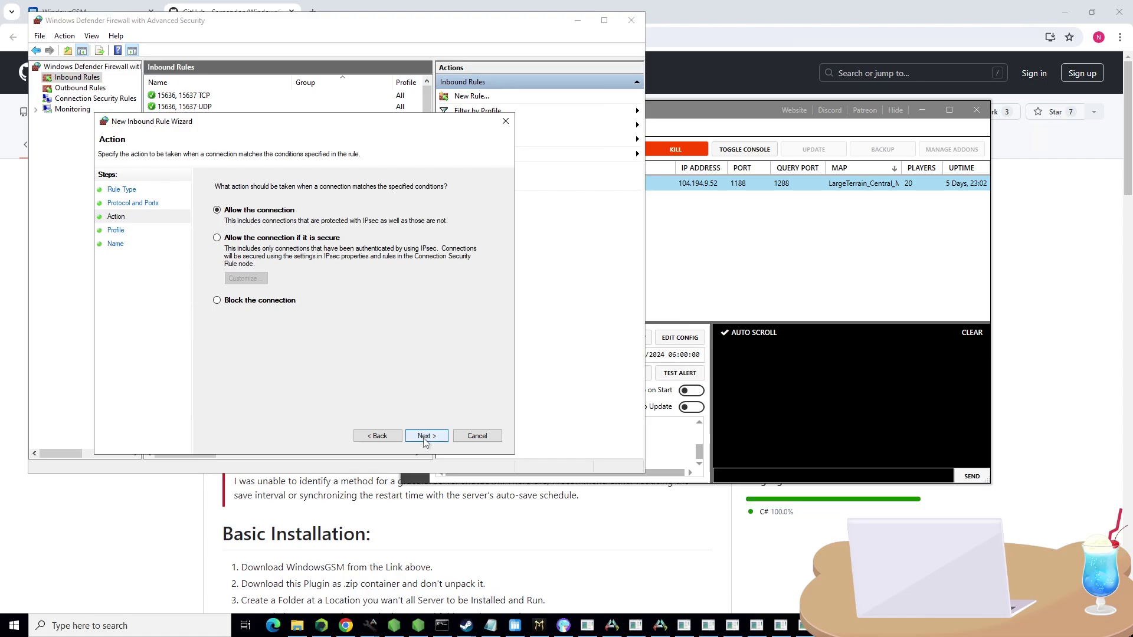
pyautogui.click(427, 436)
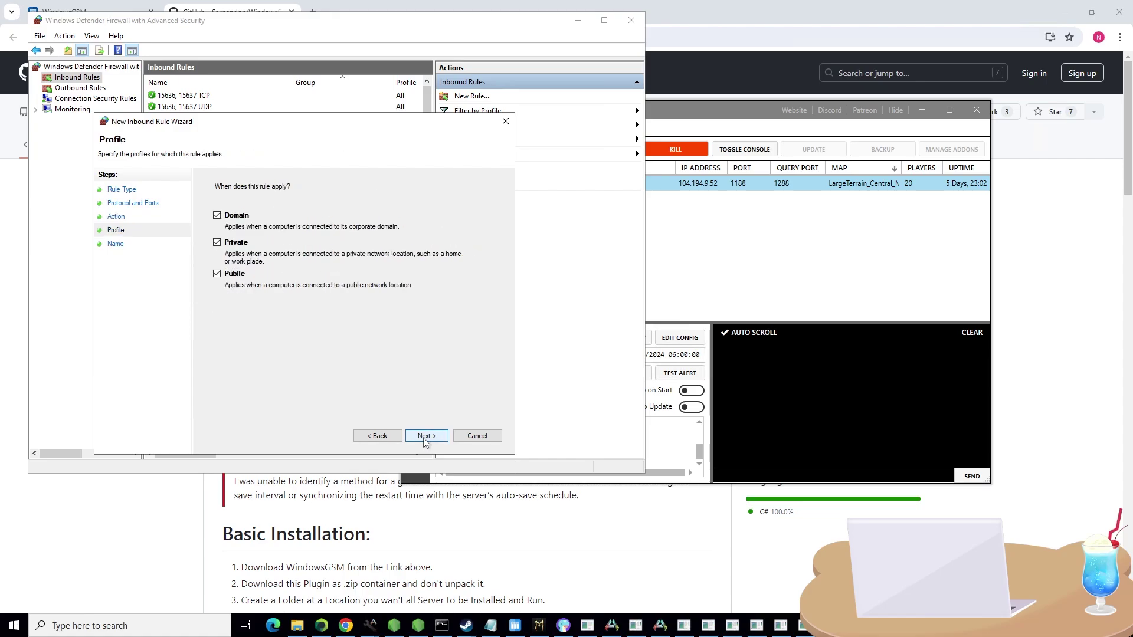
pyautogui.click(425, 437)
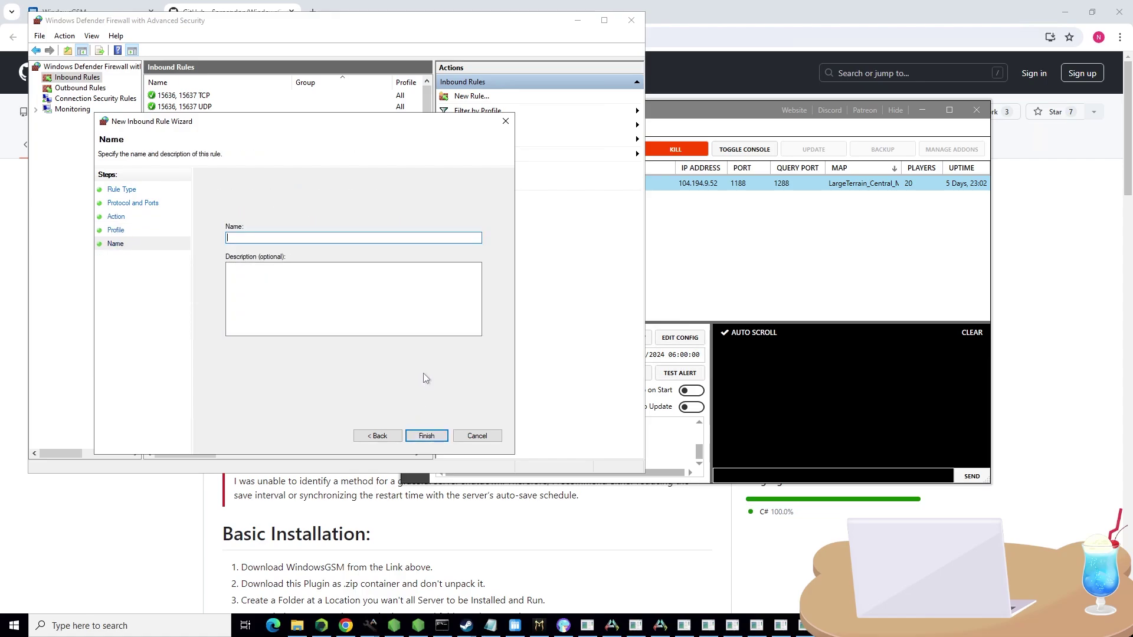
pyautogui.write('UDP myth of empires')
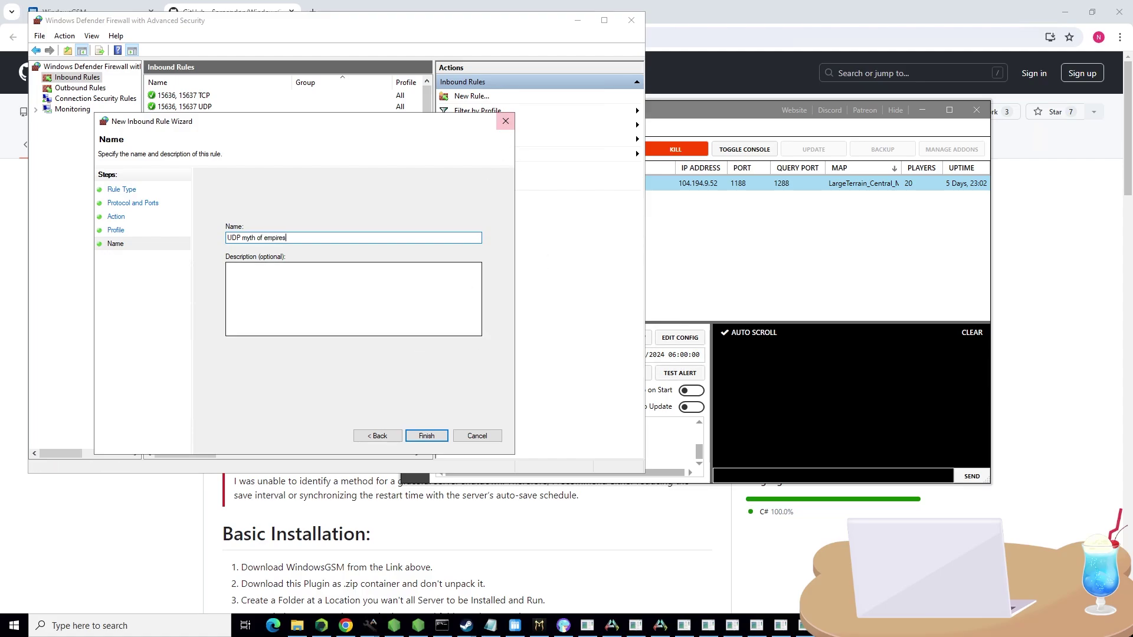
pyautogui.click(505, 123)
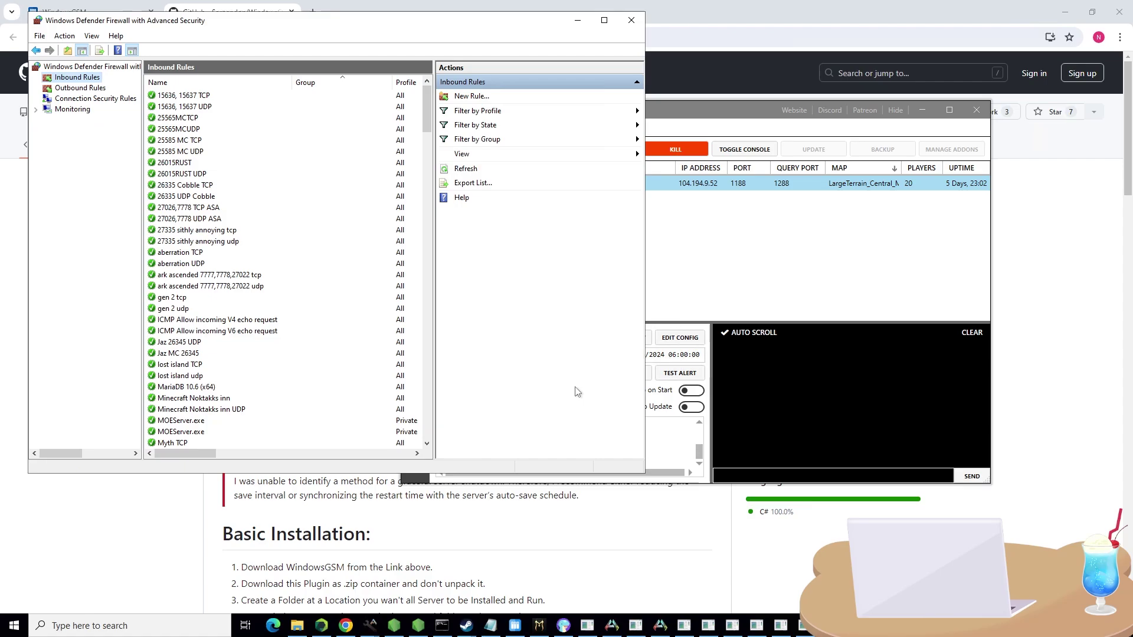
# Bring WindowsGSM in front of the firewall console, showing the server Started on port 1188.
pyautogui.click(814, 287)
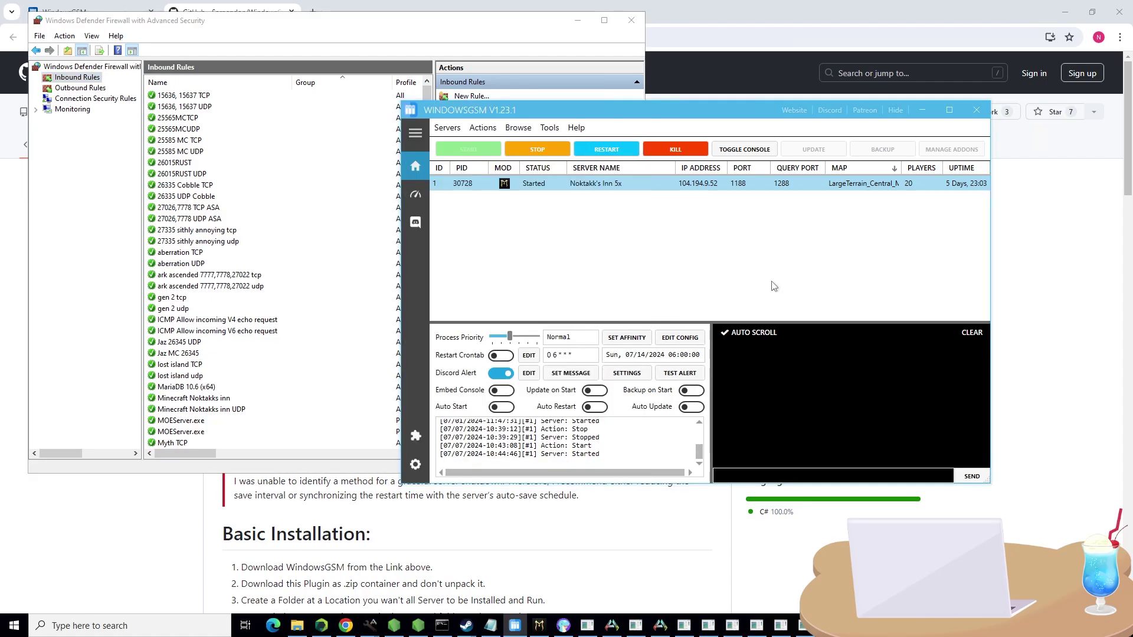